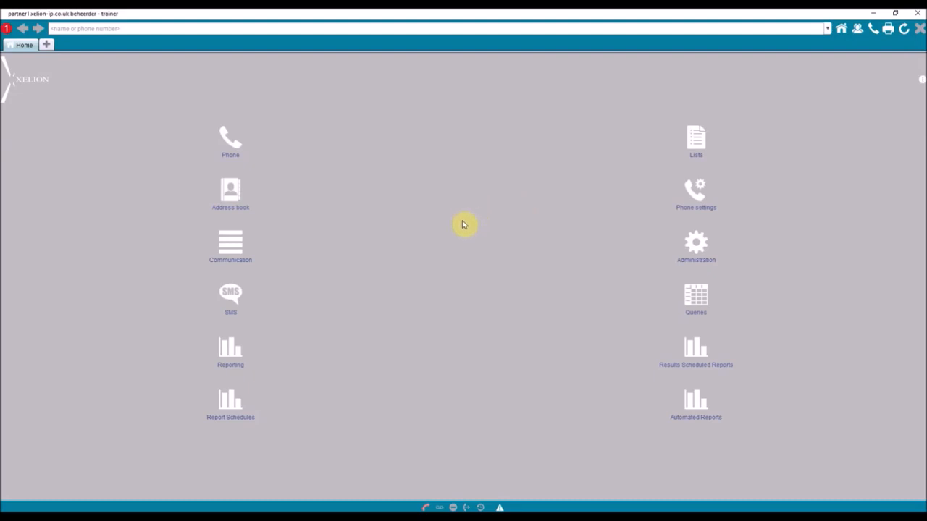
Step: Open the wallboard settings of the Support Call Queue phone line
left_click(688, 250)
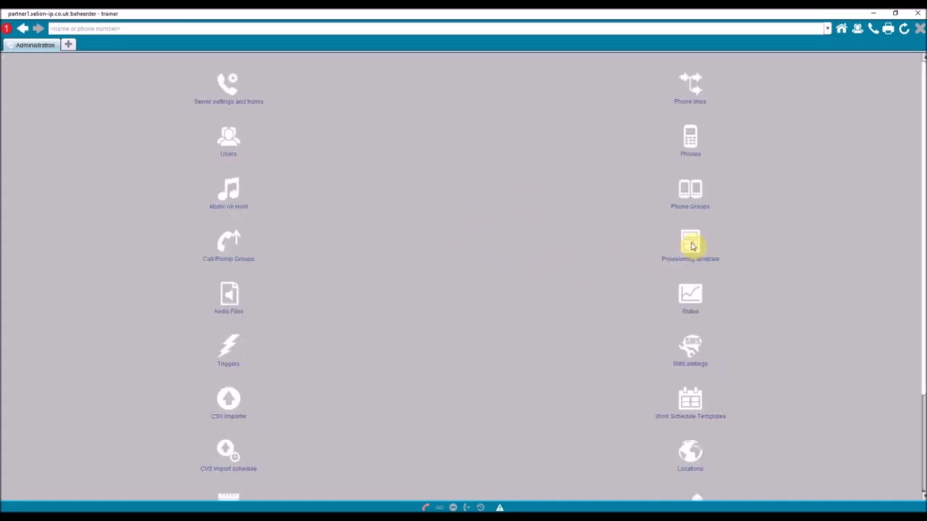
left_click(682, 99)
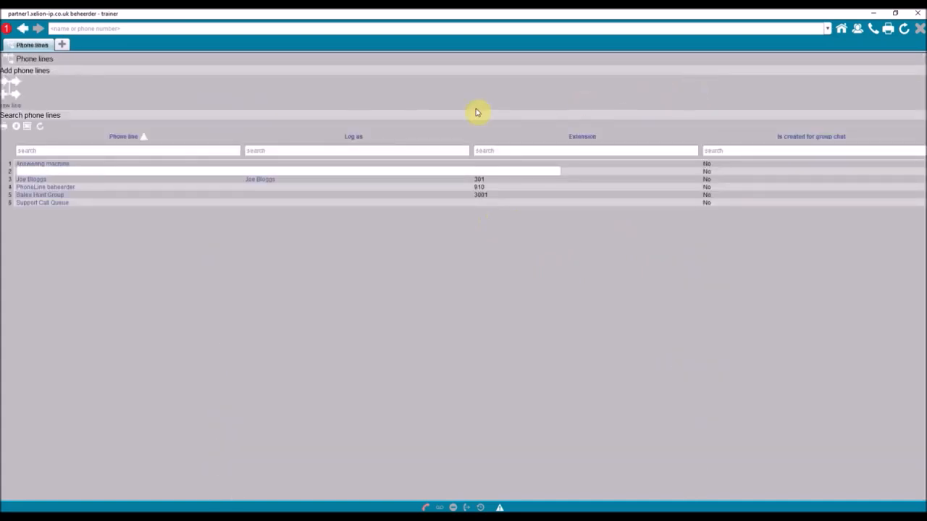
left_click(63, 206)
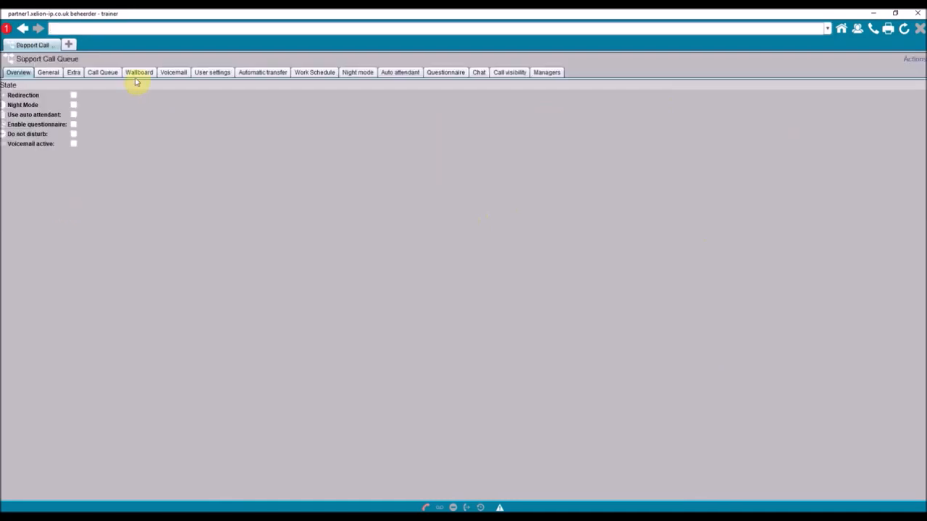
left_click(108, 73)
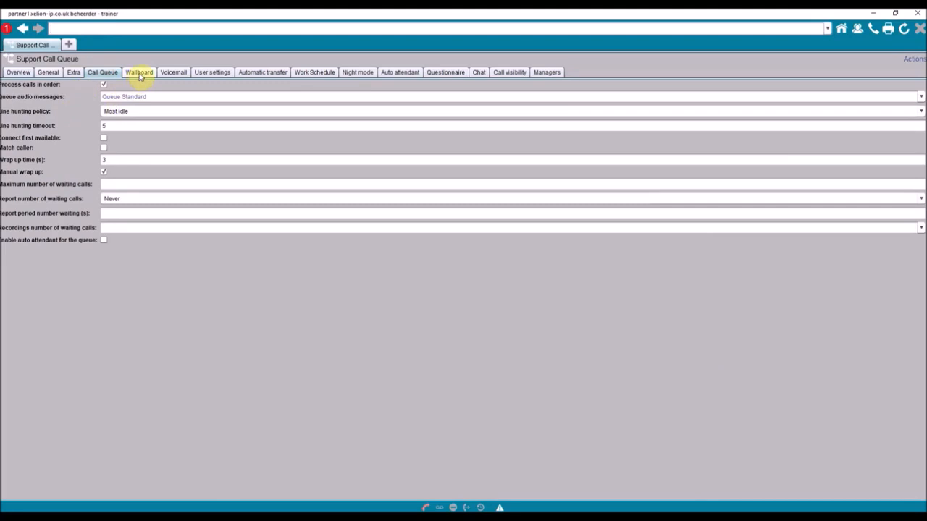
left_click(139, 73)
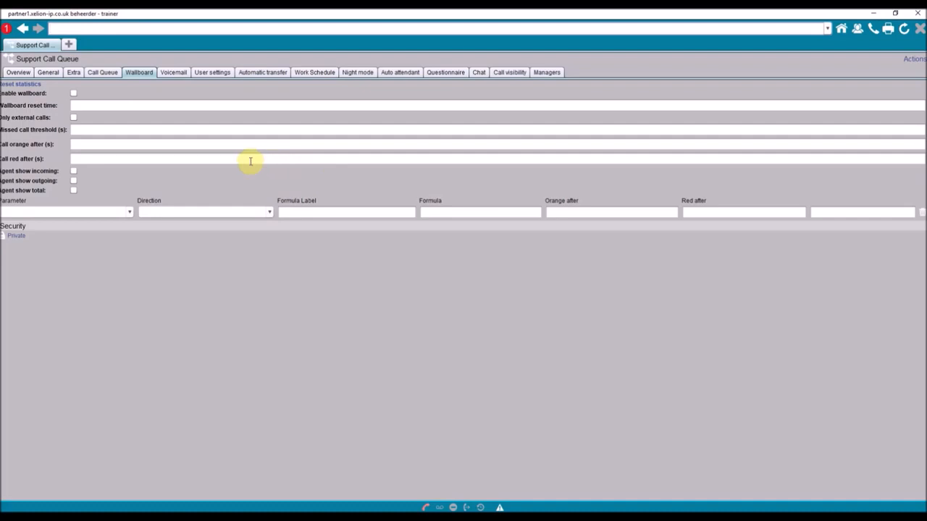
left_click(28, 85)
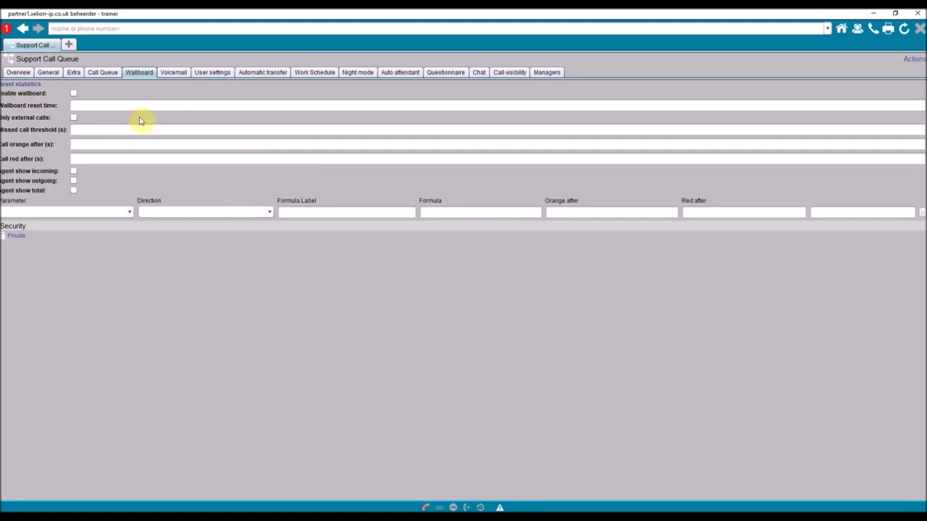
Step: Enable the wallboard and set its reset time to 17:30
left_click(75, 94)
left_click(98, 103)
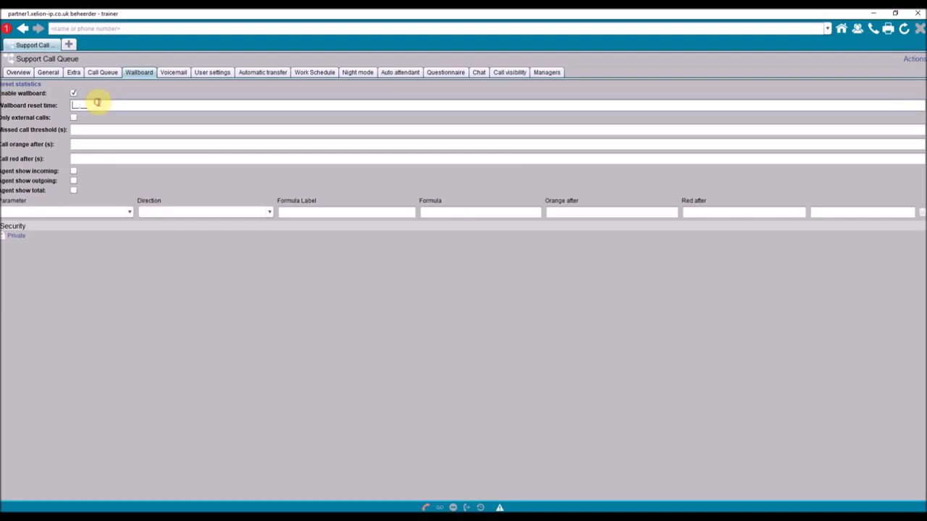
type("2359")
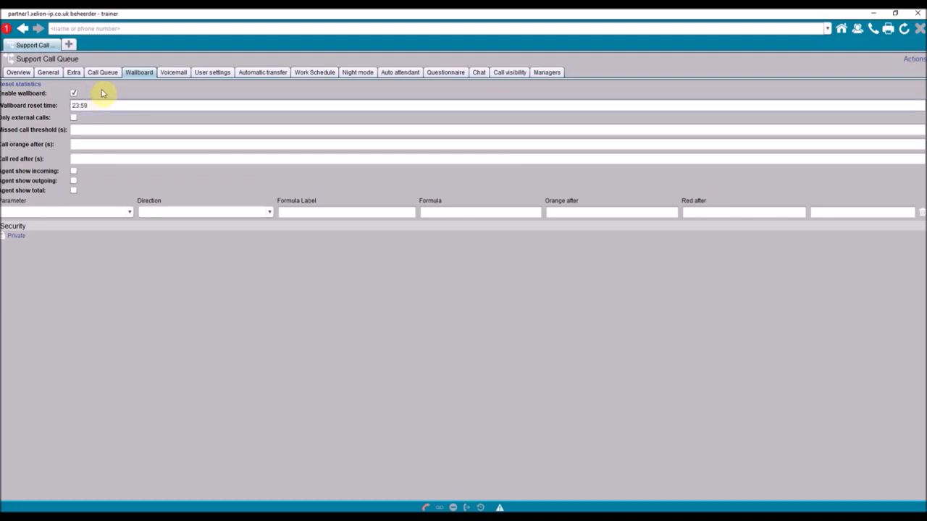
left_click_drag(95, 105, 67, 105)
type("17:")
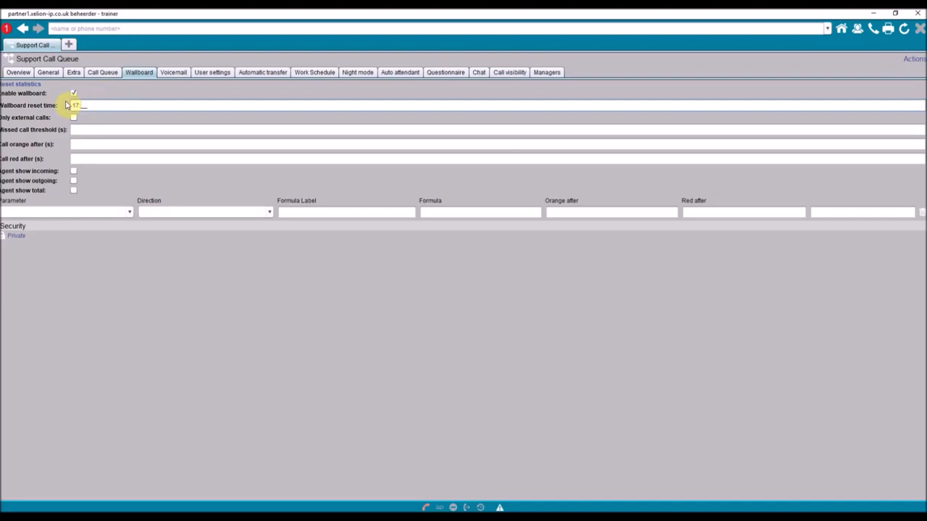
type("30")
Step: Restrict the wallboard to external calls and have calls turn orange after 120 seconds and red after 240 seconds
left_click(73, 118)
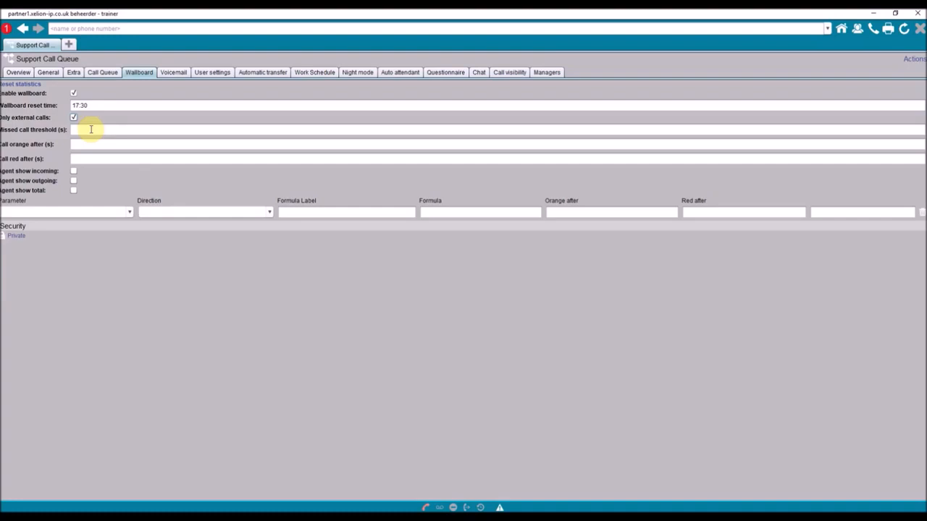
left_click(92, 129)
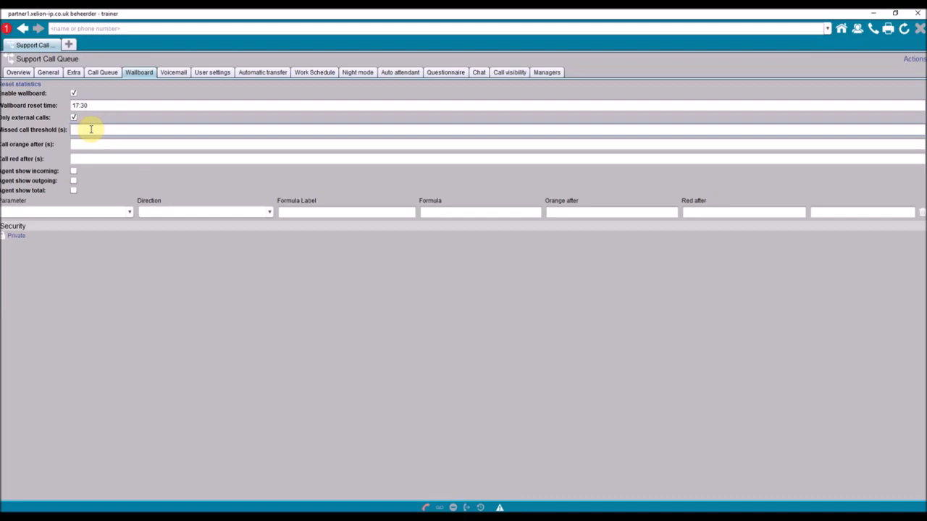
left_click(91, 144)
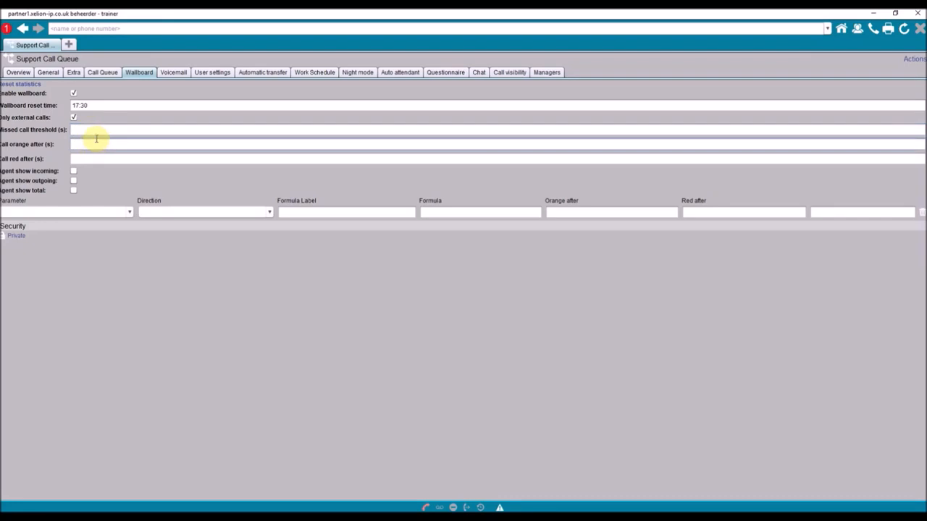
type("120")
left_click(115, 162)
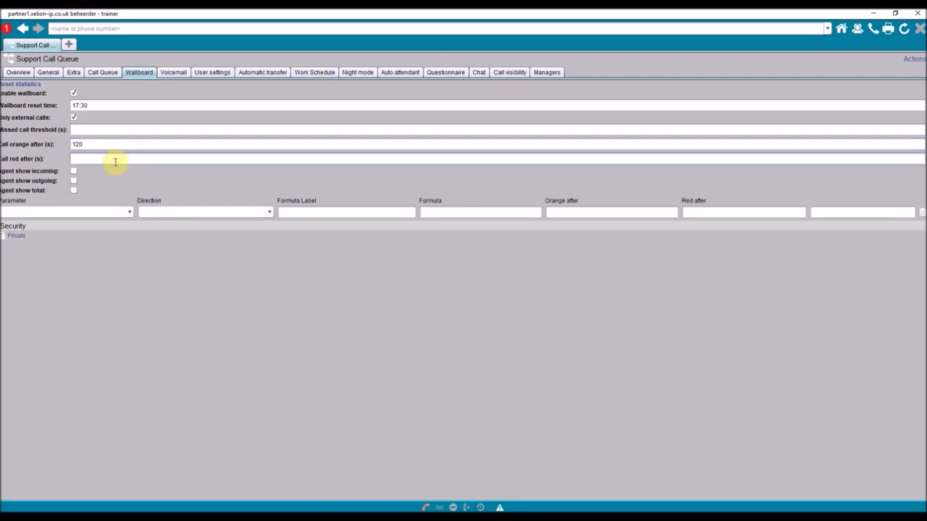
type("240")
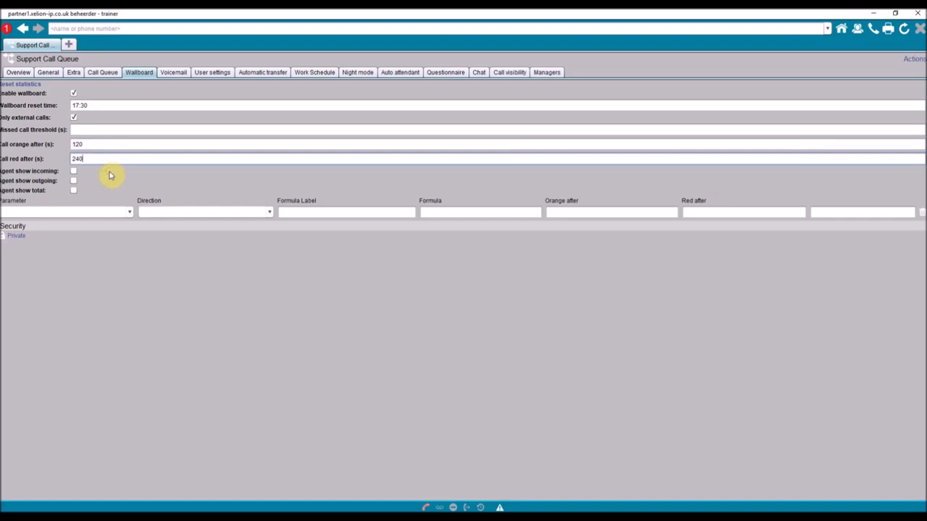
Step: Enable only the incoming call display for agents on the wallboard
left_click(73, 171)
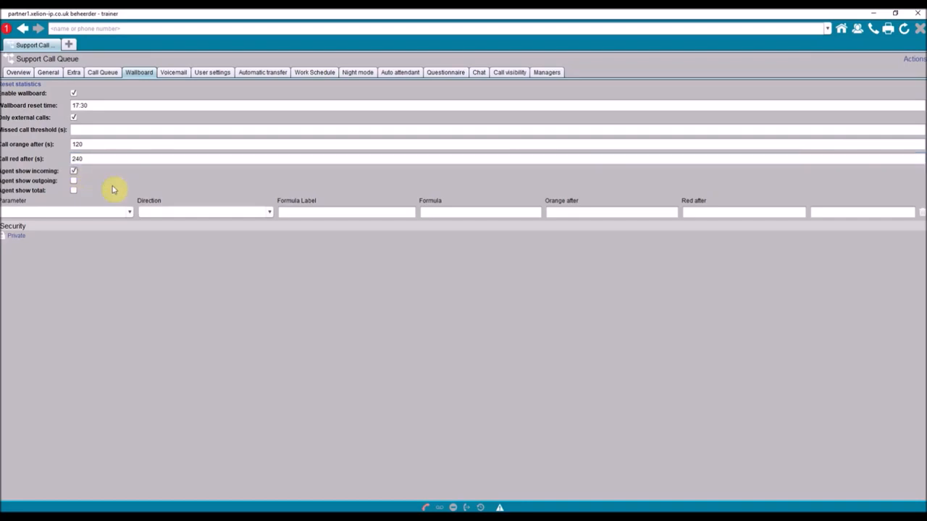
left_click(73, 181)
left_click(73, 181)
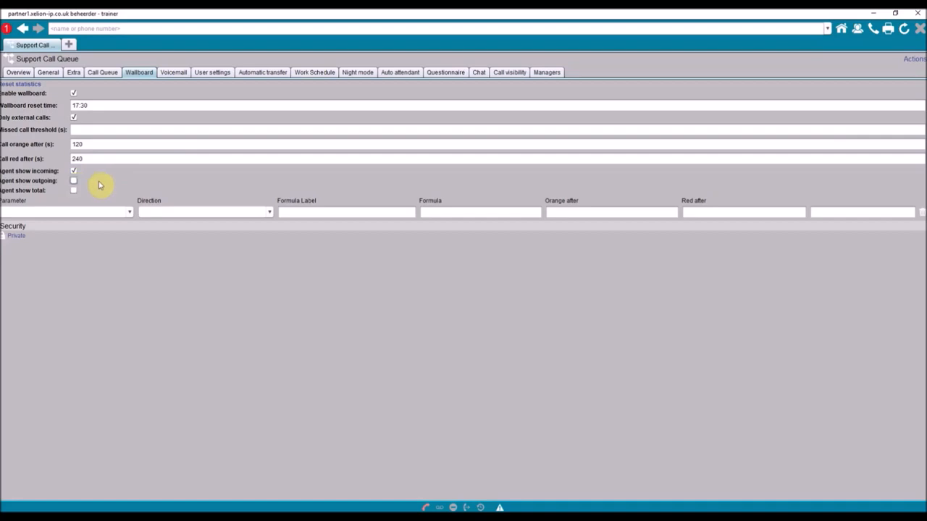
left_click(74, 191)
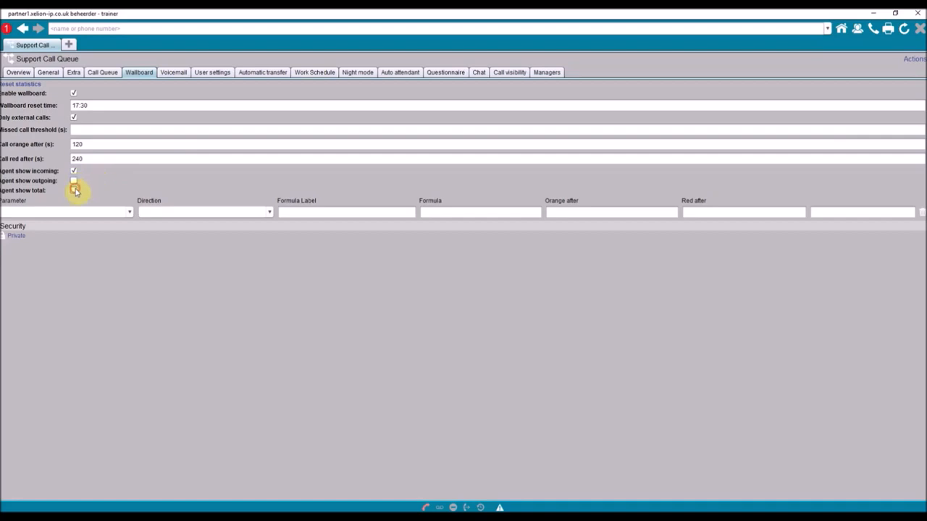
left_click(73, 191)
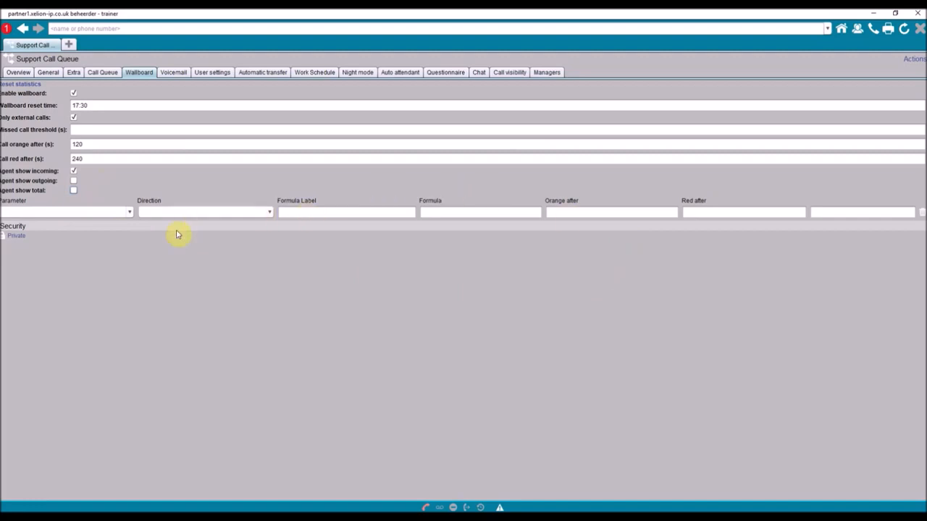
Step: Add an Answered wallboard parameter for incoming calls that turns orange after 20 and red after 50
left_click(128, 213)
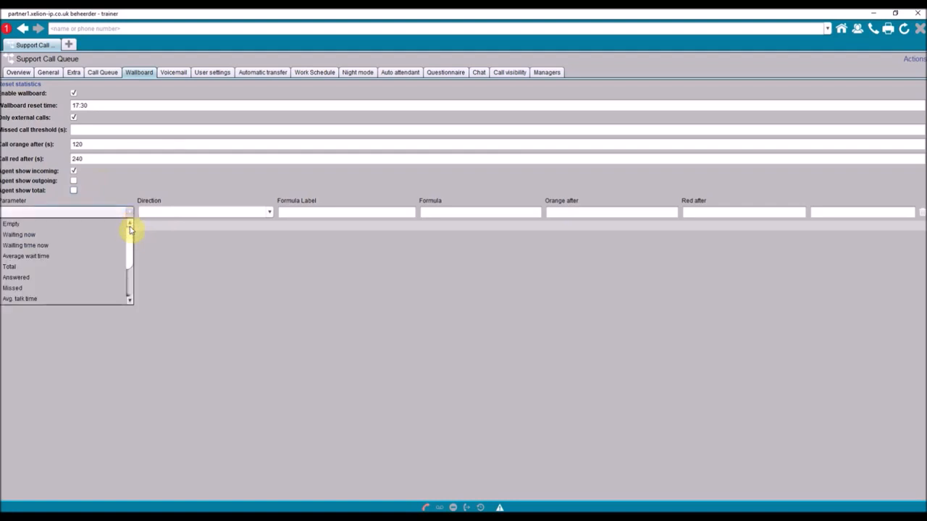
mouse_move(131, 244)
left_mouse_down()
mouse_move(127, 267)
mouse_move(129, 239)
left_mouse_up()
left_click_drag(129, 240, 128, 265)
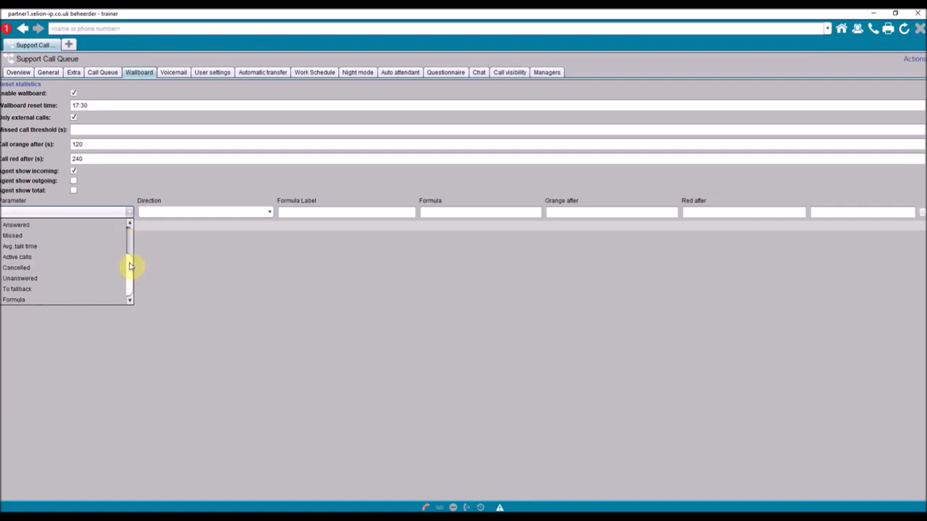
left_click(94, 255)
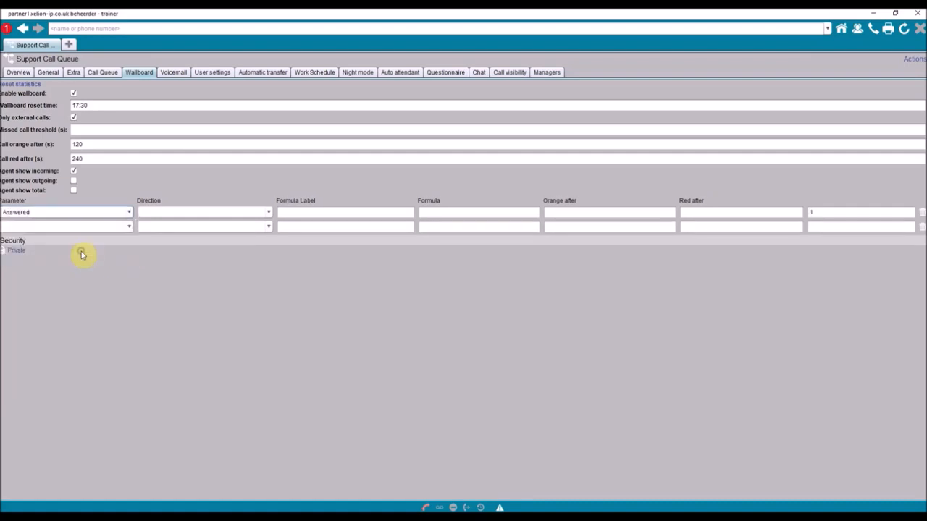
left_click(174, 218)
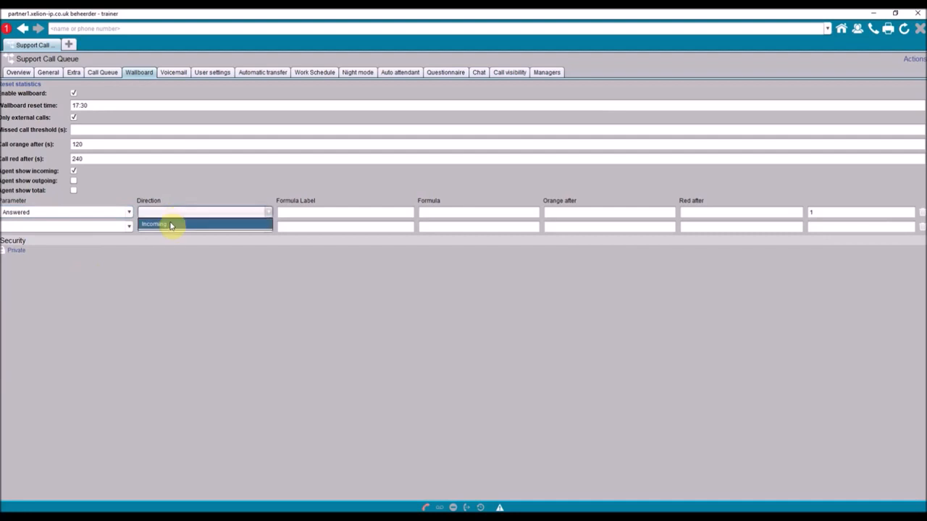
left_click(167, 228)
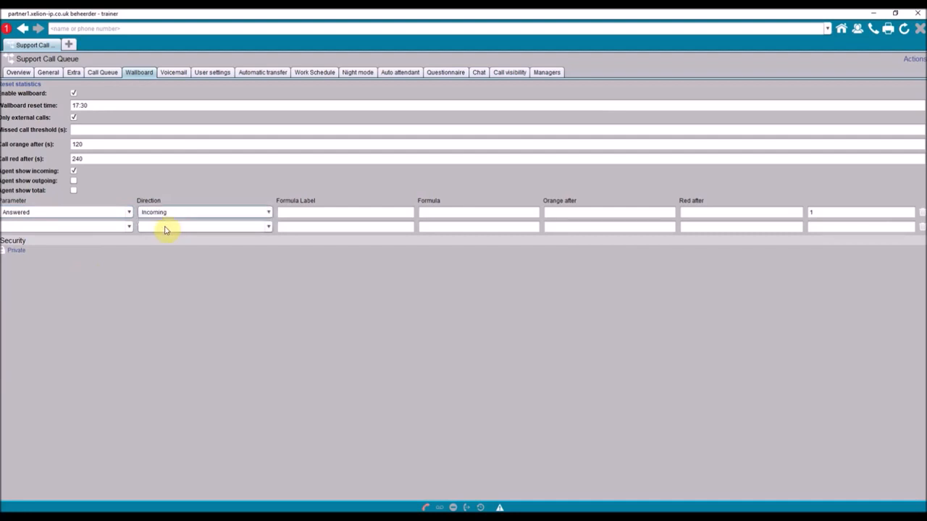
left_click(565, 212)
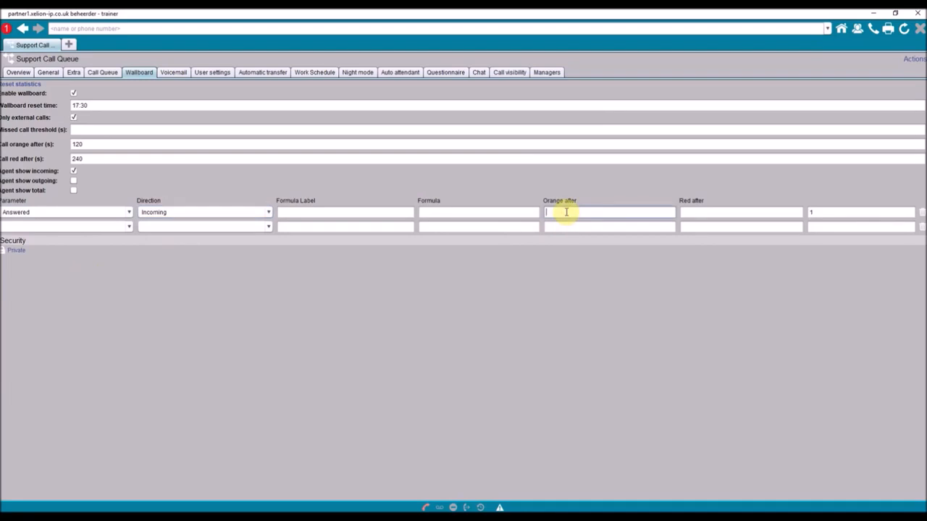
type("20")
left_click(697, 211)
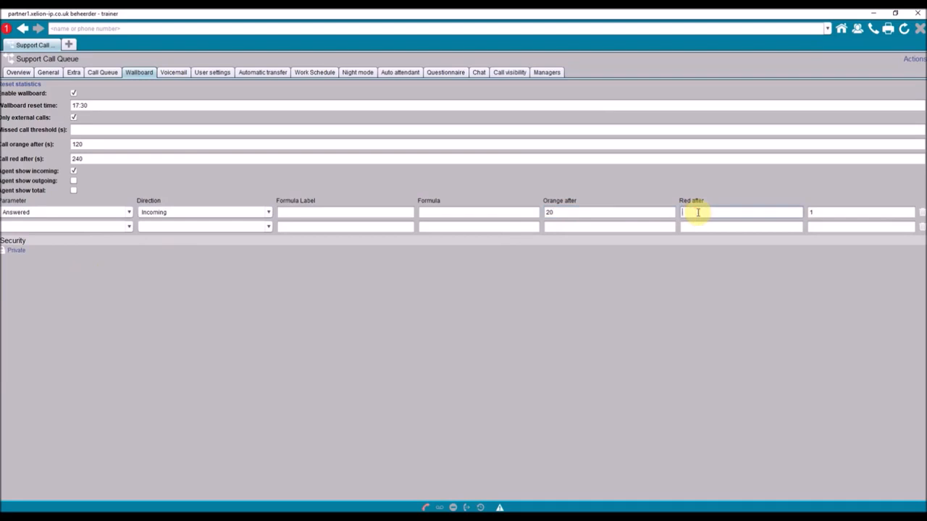
type("50")
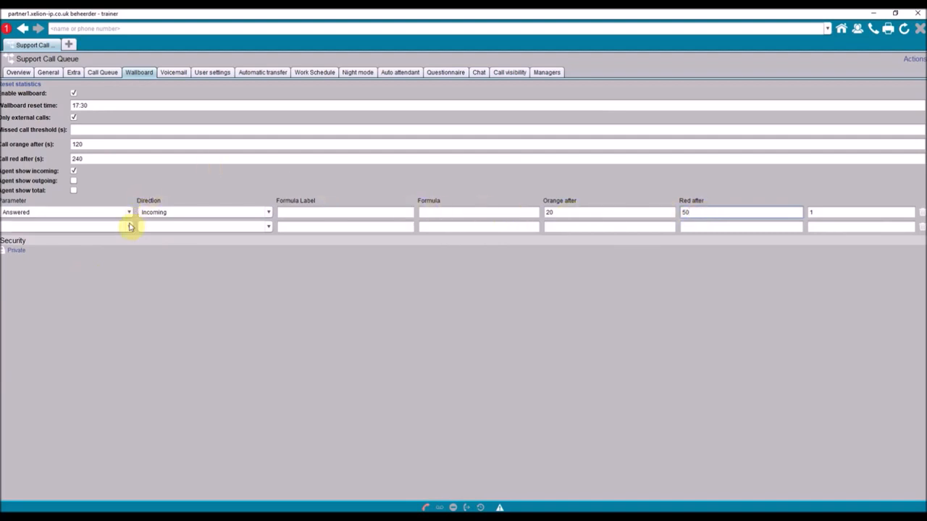
Step: Add a Missed wallboard parameter for incoming calls that turns orange after 2 and red after 4
left_click(128, 226)
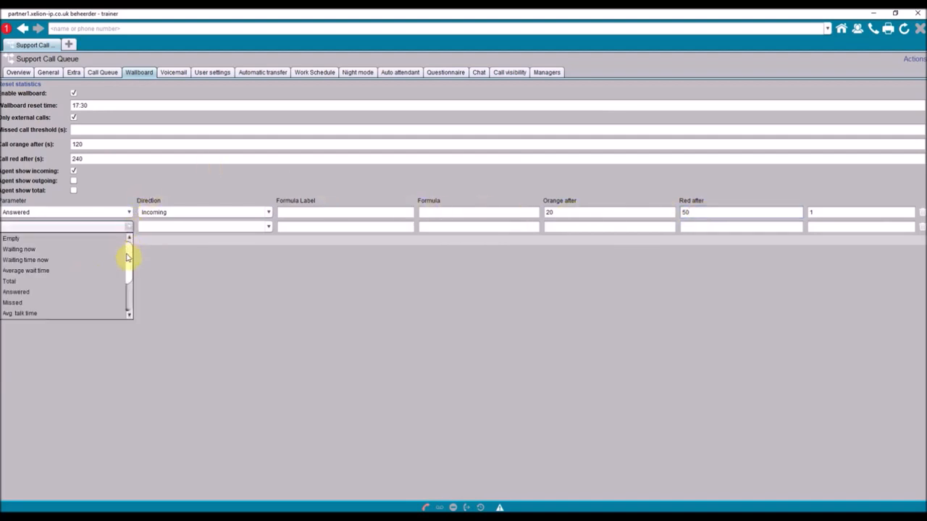
left_click(90, 303)
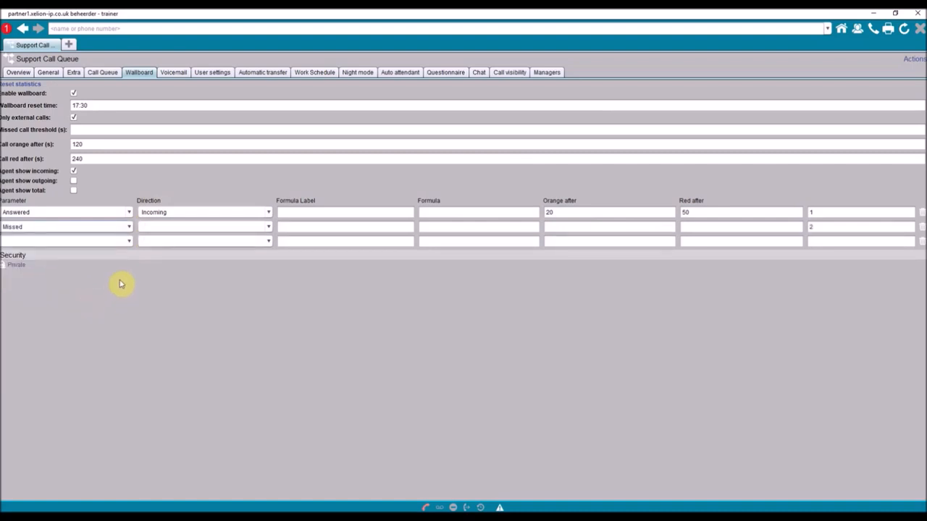
left_click(152, 231)
left_click(157, 242)
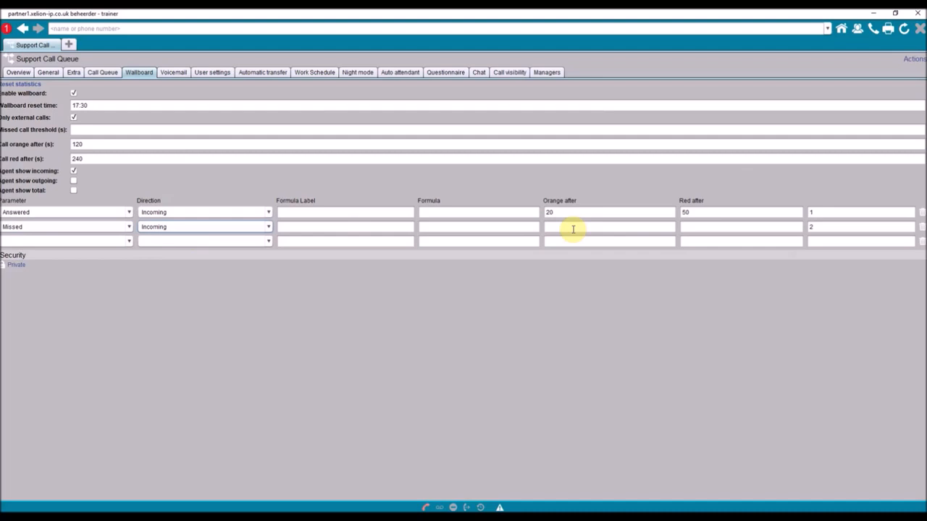
left_click(573, 229)
type("2")
left_click(689, 230)
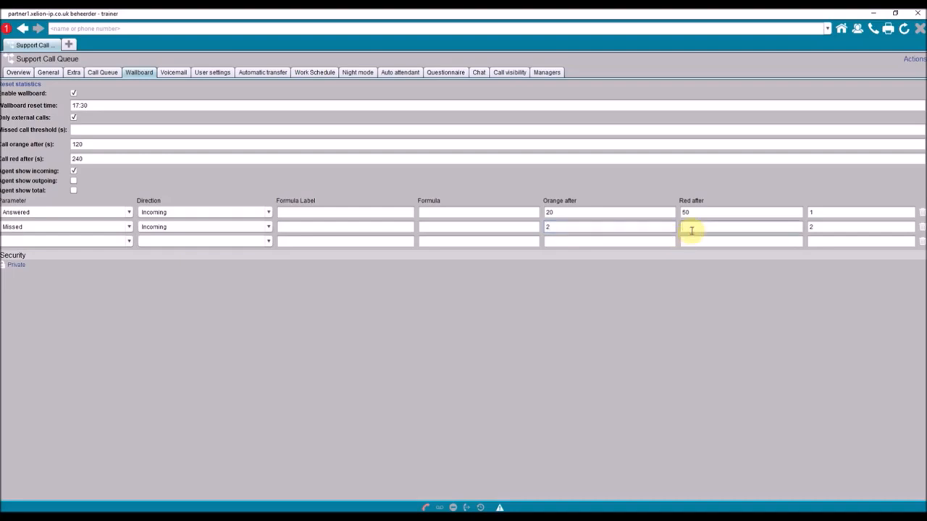
type("4")
Step: Add an Active calls wallboard parameter for incoming and outgoing calls that turns orange after 2 and red after 4
left_click(129, 241)
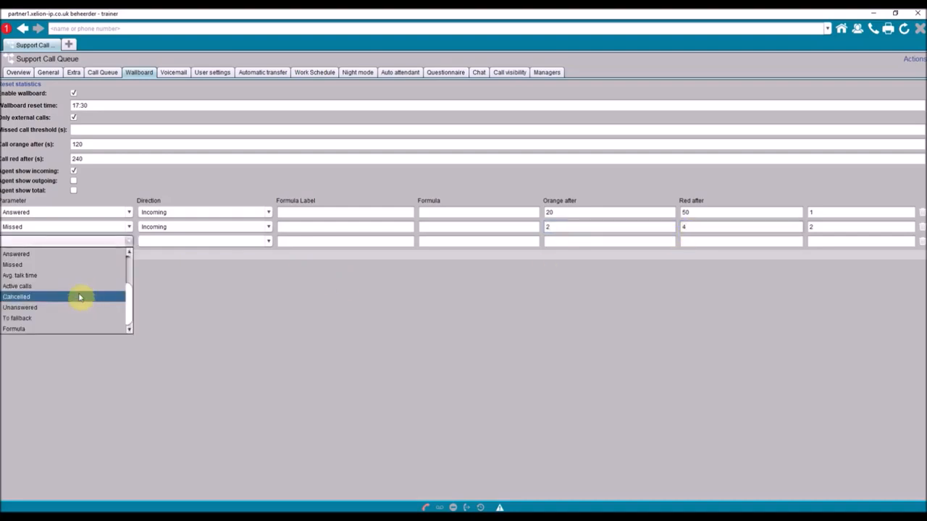
left_click(80, 290)
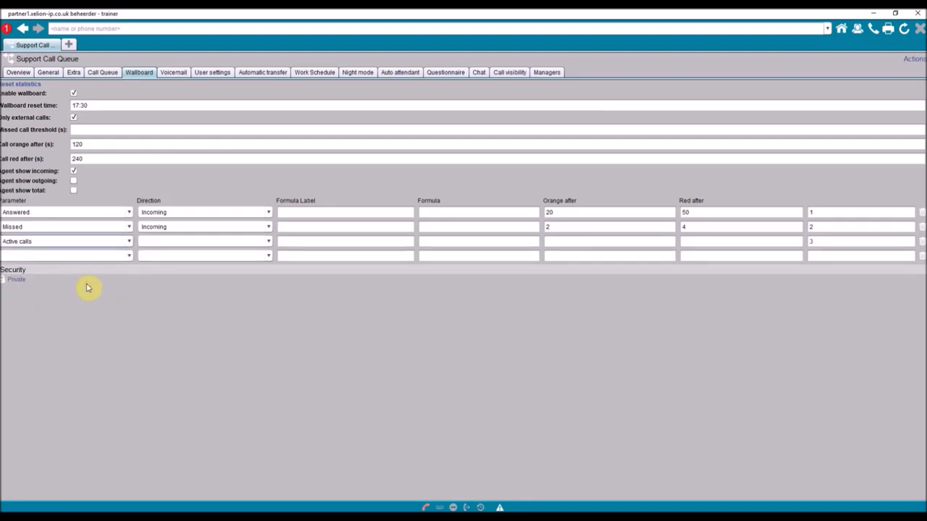
left_click(155, 244)
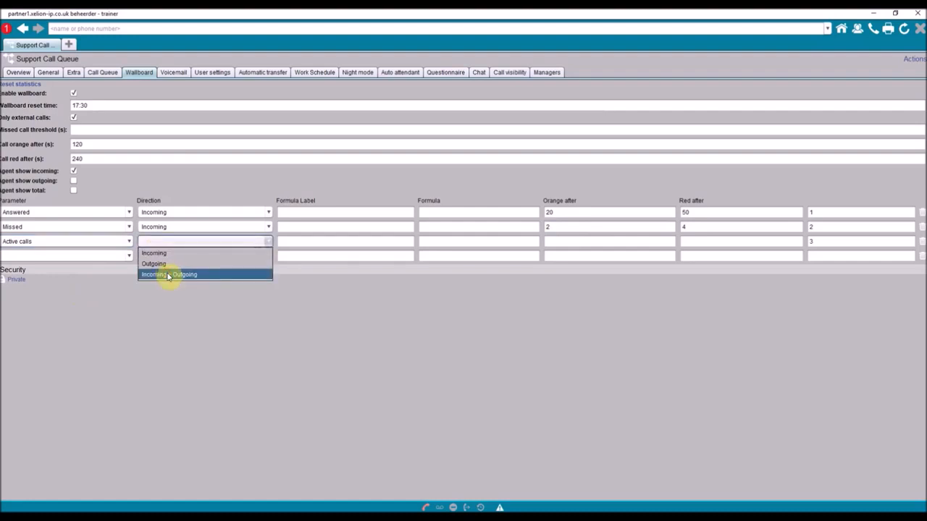
left_click(166, 275)
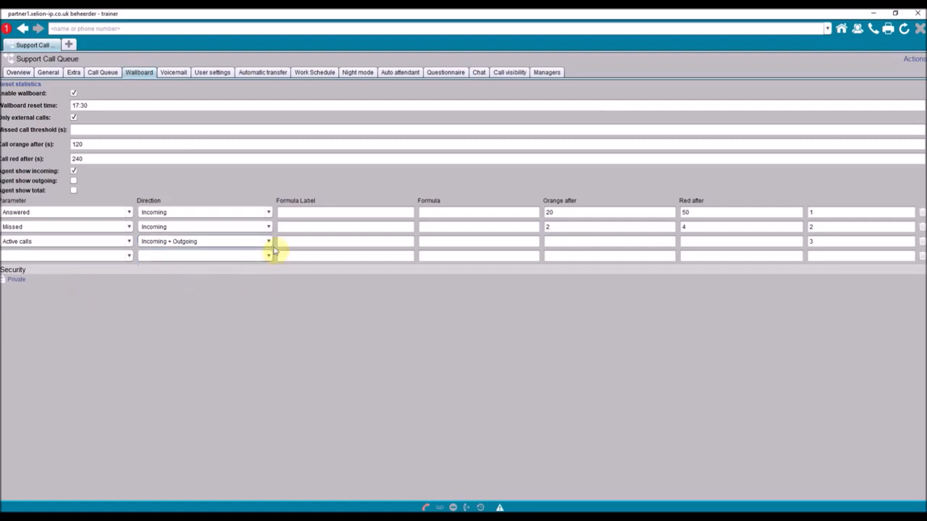
left_click(572, 242)
type("2")
left_click(693, 241)
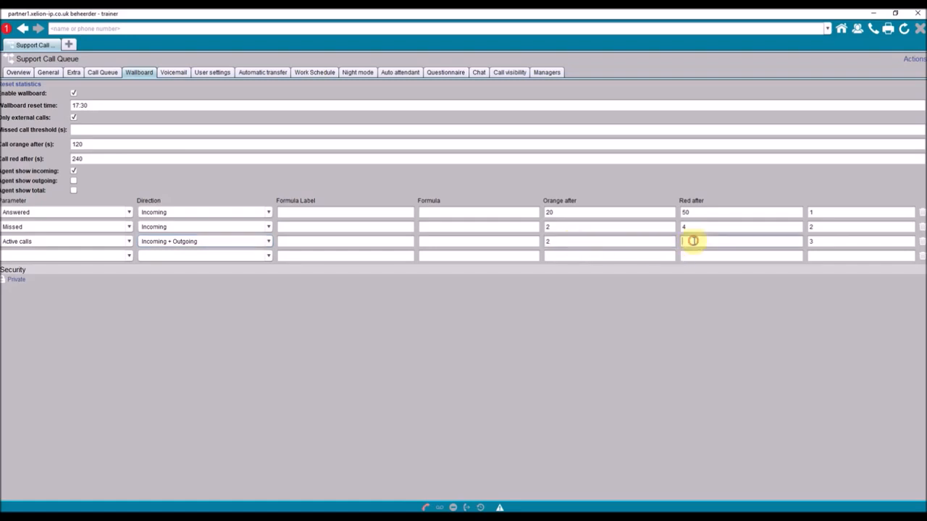
type("4")
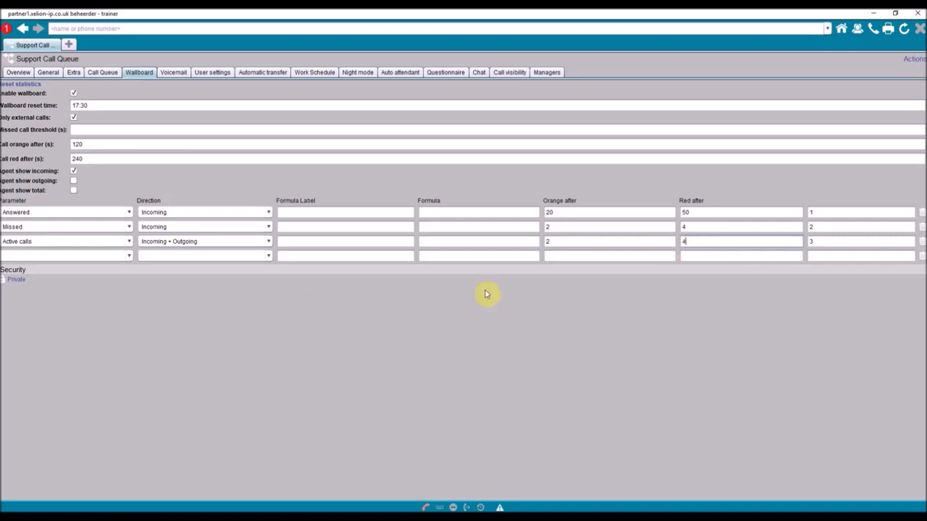
Step: Add a Total wallboard parameter for incoming calls that turns orange after 20 and red after 50
left_click(122, 257)
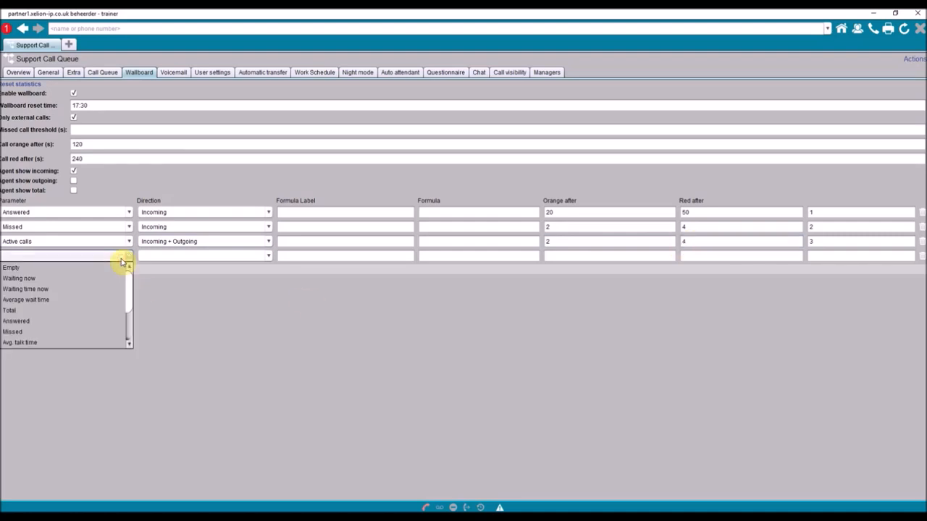
left_click(100, 311)
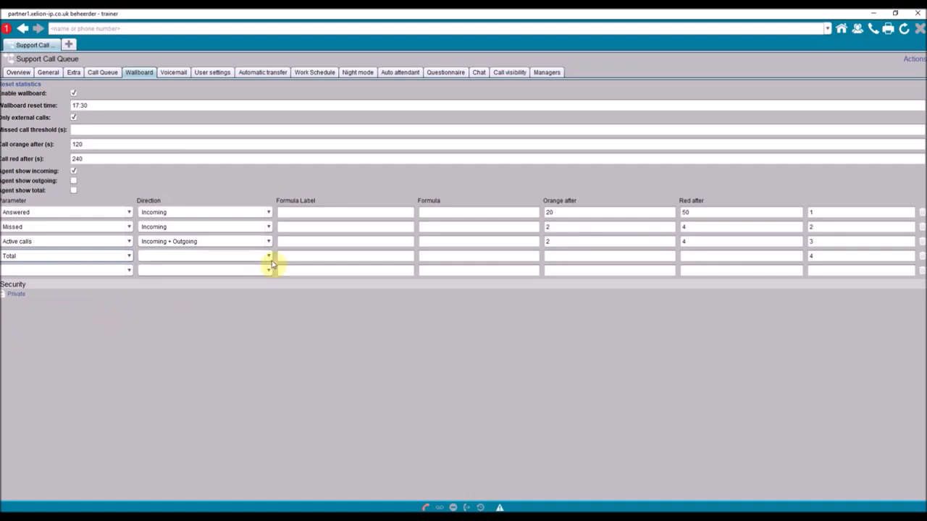
left_click(569, 257)
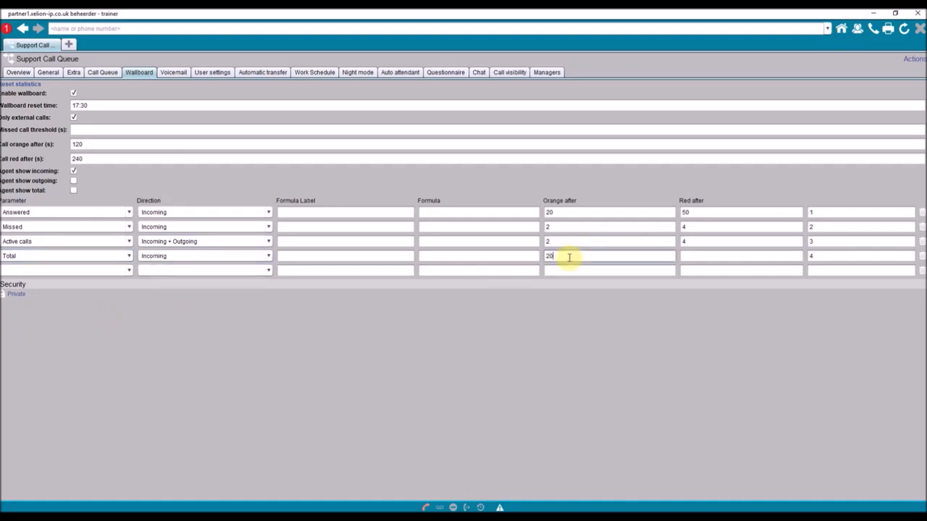
left_click(688, 256)
type("7")
key("BackSpace")
type("50")
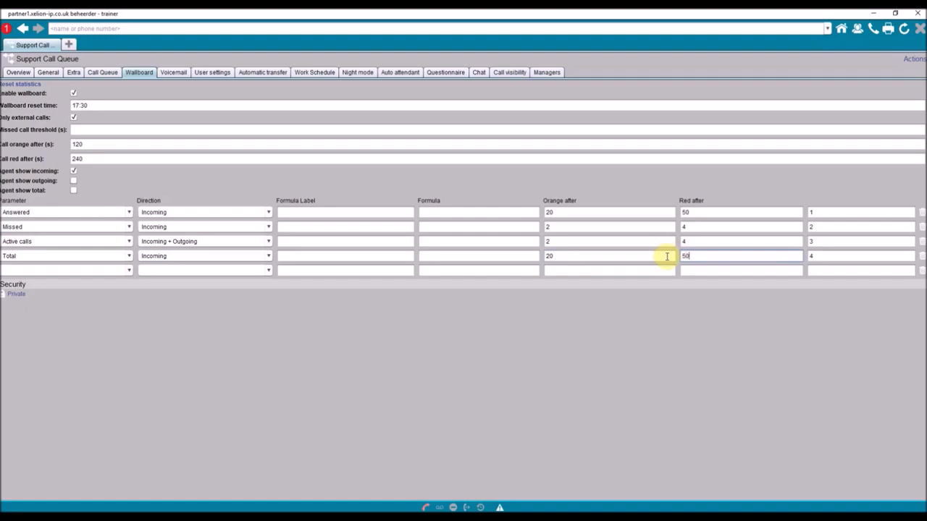
Step: Add a Total wallboard parameter for outgoing calls that turns orange after 50 and red after 100
left_click(131, 270)
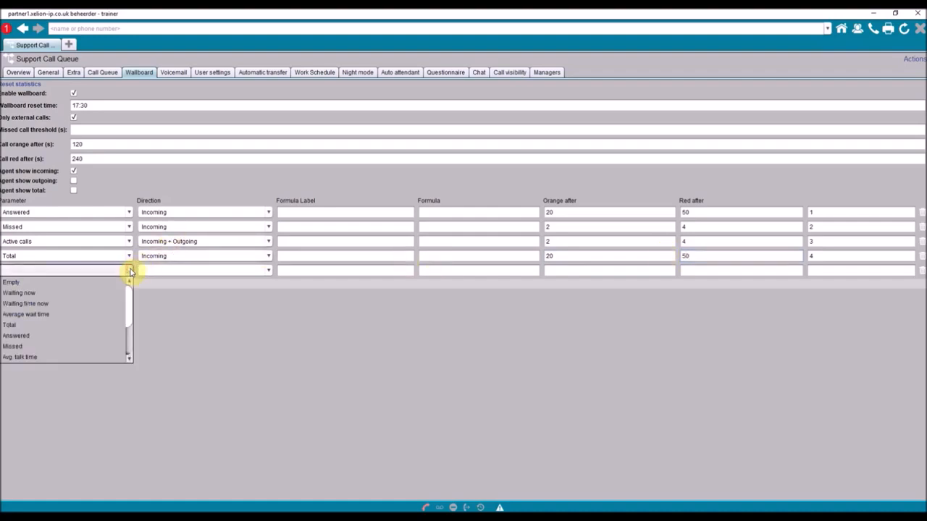
left_click(87, 324)
left_click(186, 271)
left_click(182, 293)
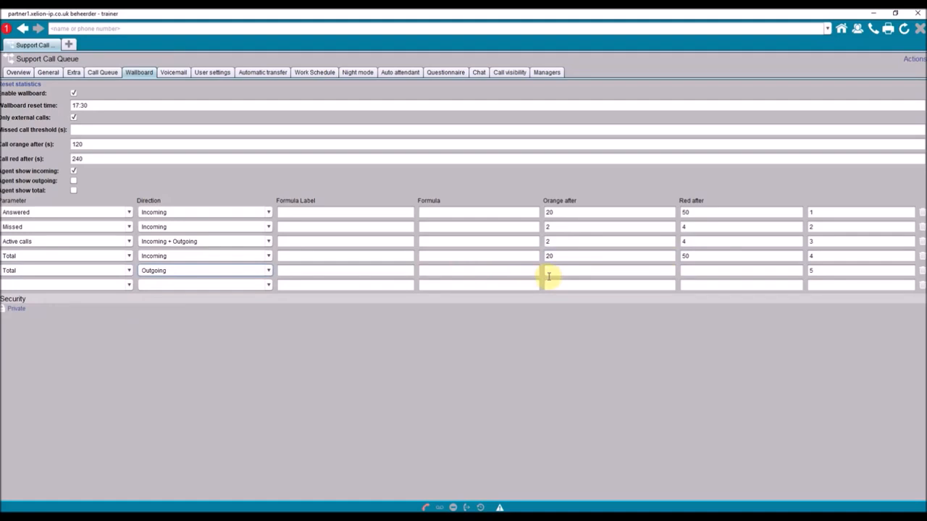
left_click(573, 271)
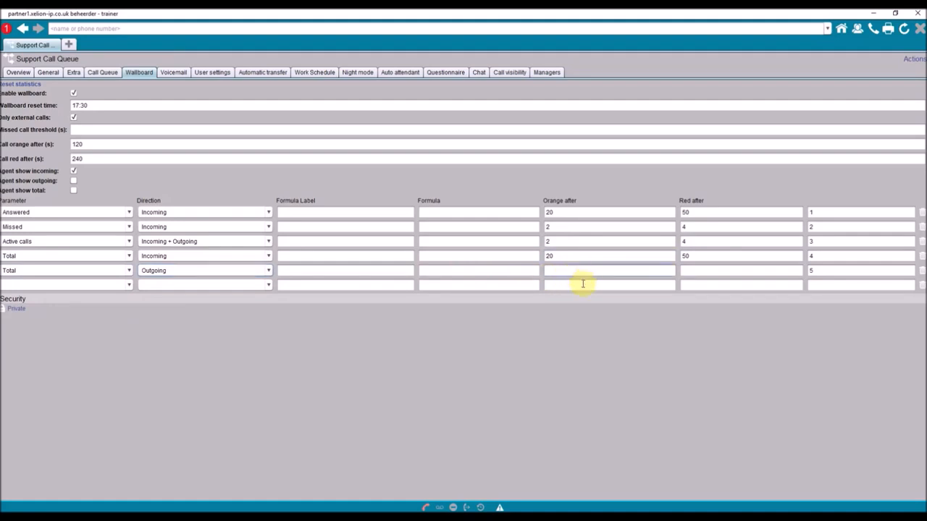
type("20")
left_click(728, 269)
type("100")
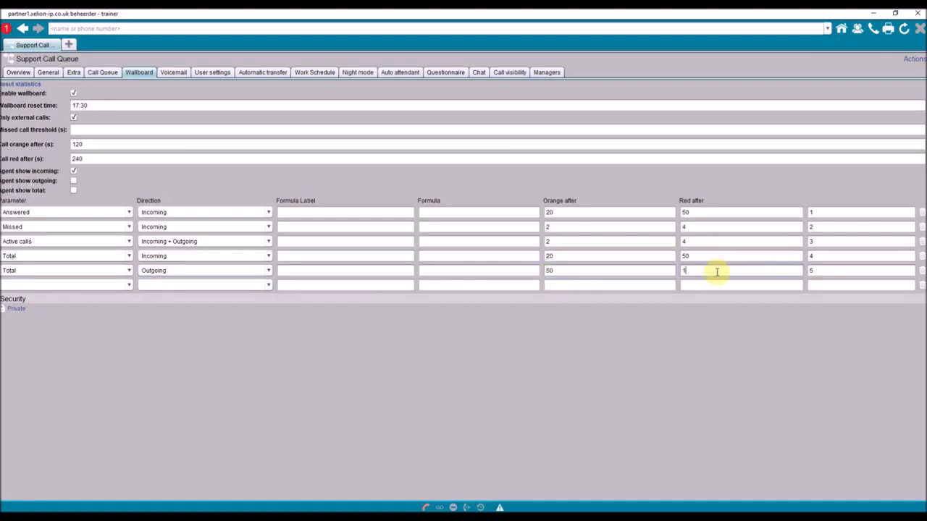
Step: Add a Waiting now wallboard parameter for incoming calls that turns orange after 1 and red after 2
left_click(127, 288)
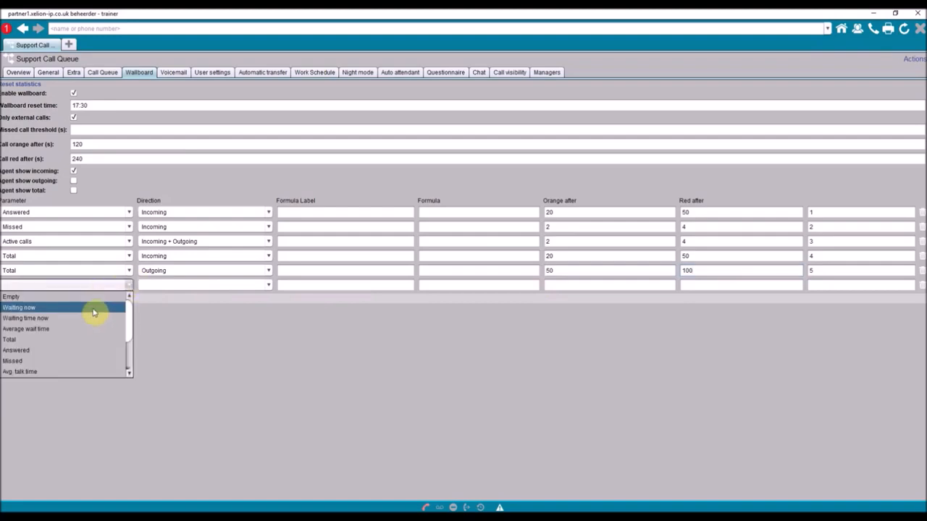
left_click(93, 313)
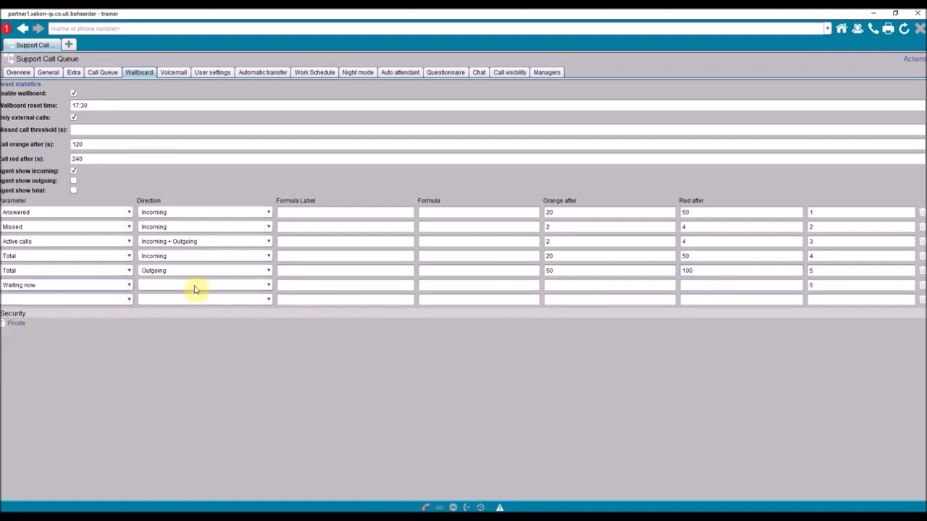
left_click(194, 289)
left_click(192, 298)
left_click(579, 288)
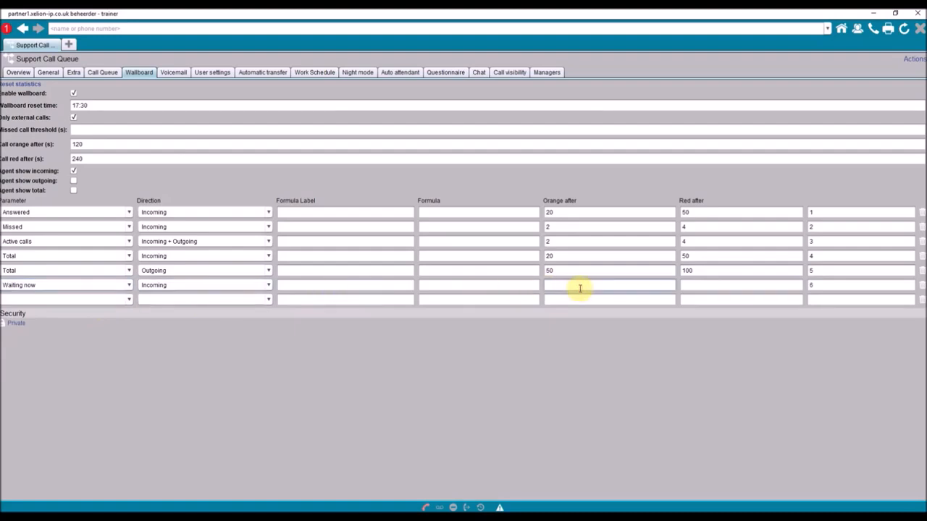
type("1")
left_click(689, 287)
type("2")
Step: Add an Avg. talk time wallboard parameter for incoming calls that turns orange after 300 and red after 600
left_click(116, 299)
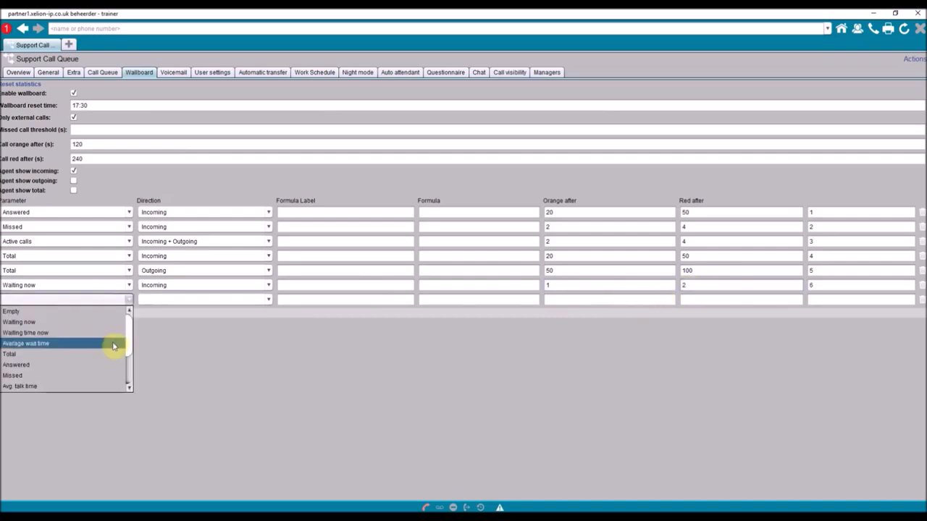
scroll(130, 352, "down", 2)
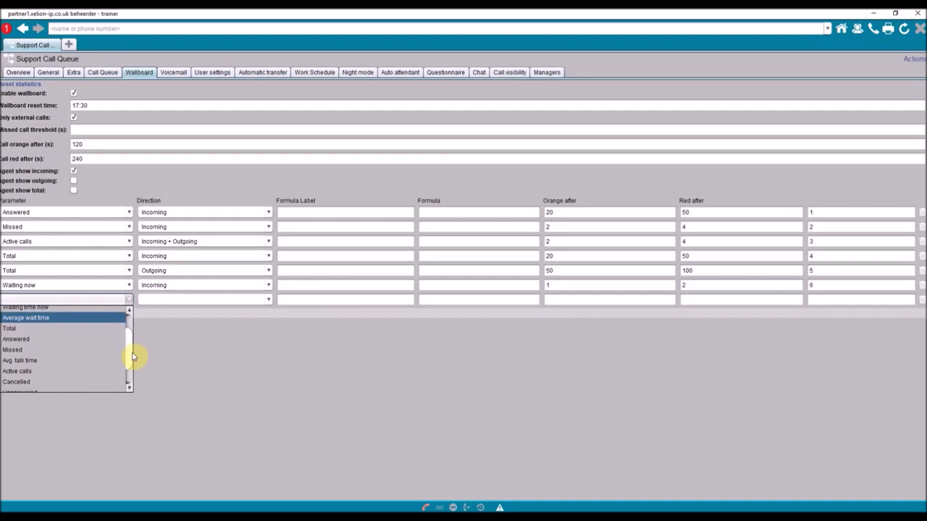
left_click(105, 356)
left_click(171, 303)
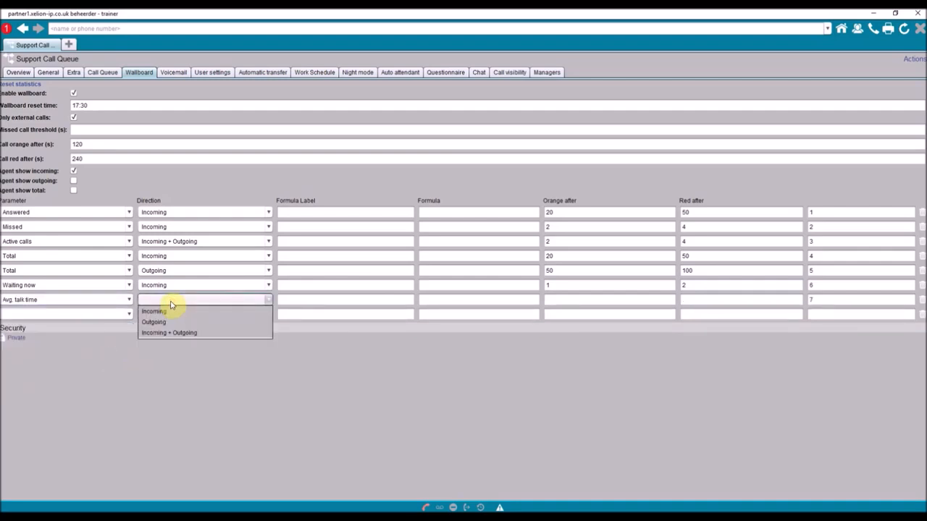
left_click(172, 312)
left_click(563, 300)
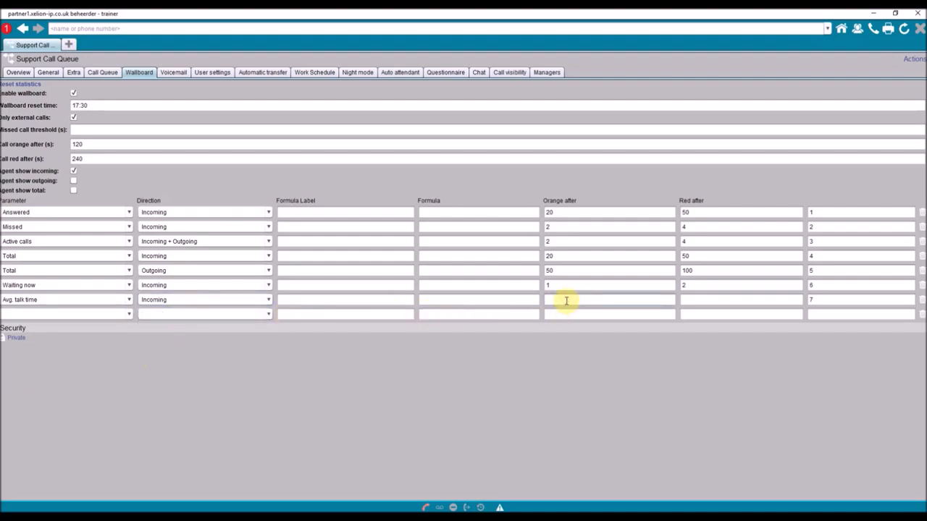
type("300")
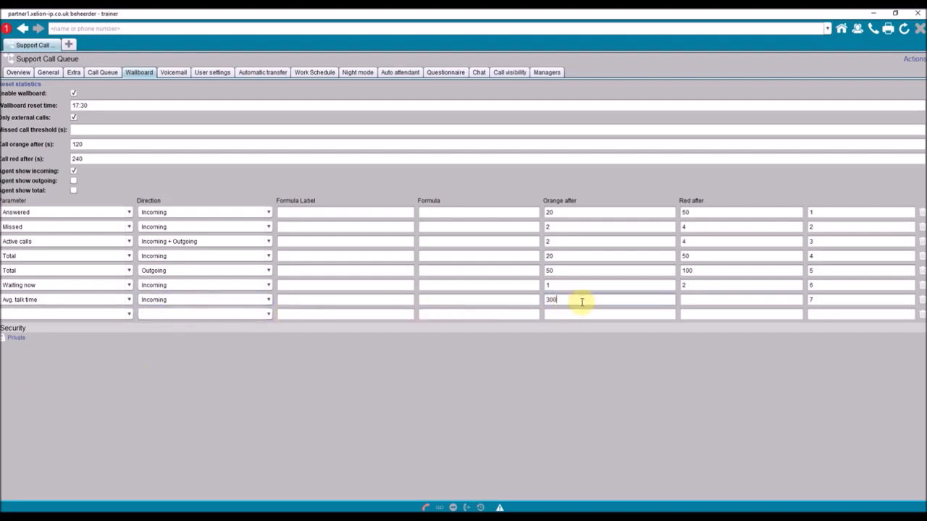
left_click(686, 302)
type("600")
Step: Add an Avg. talk time wallboard parameter for outgoing calls that turns orange after 900 and red after 1200
left_click(130, 315)
left_click_drag(129, 338, 126, 369)
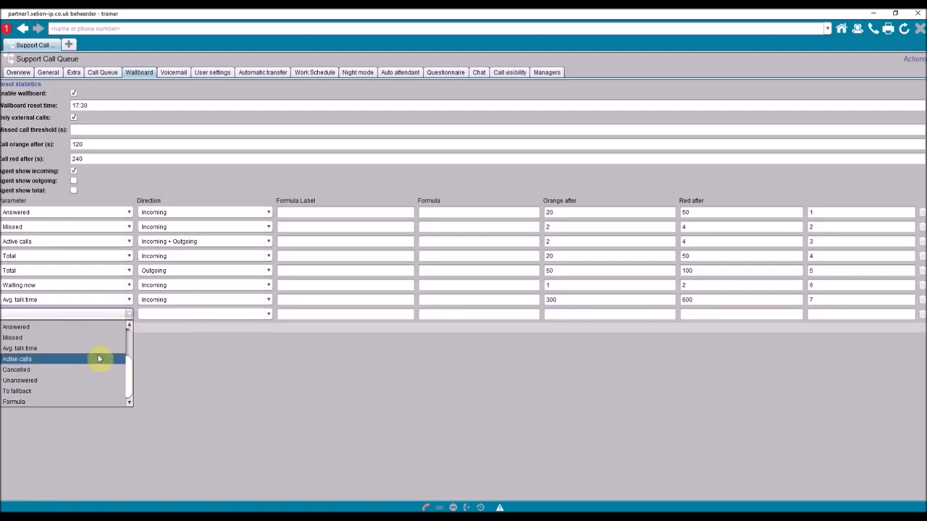
left_click(102, 358)
left_click(163, 316)
left_click(172, 336)
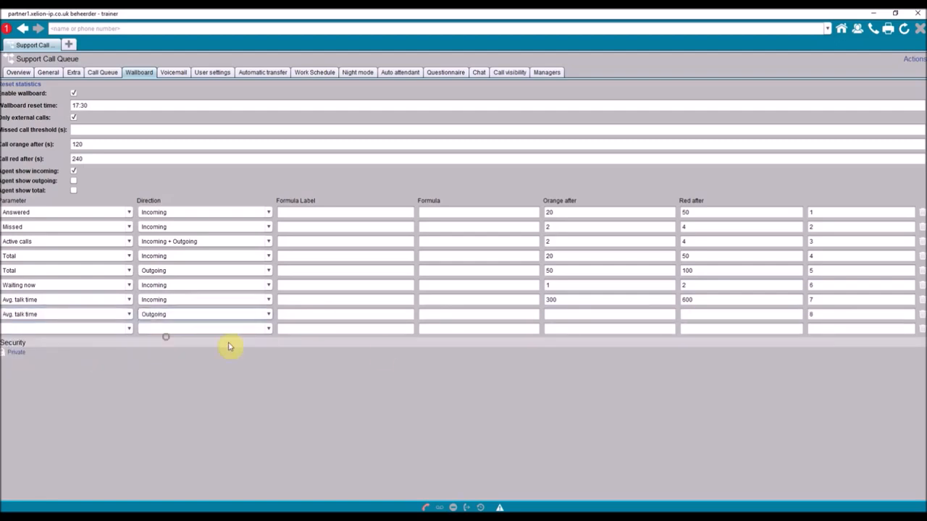
left_click(572, 316)
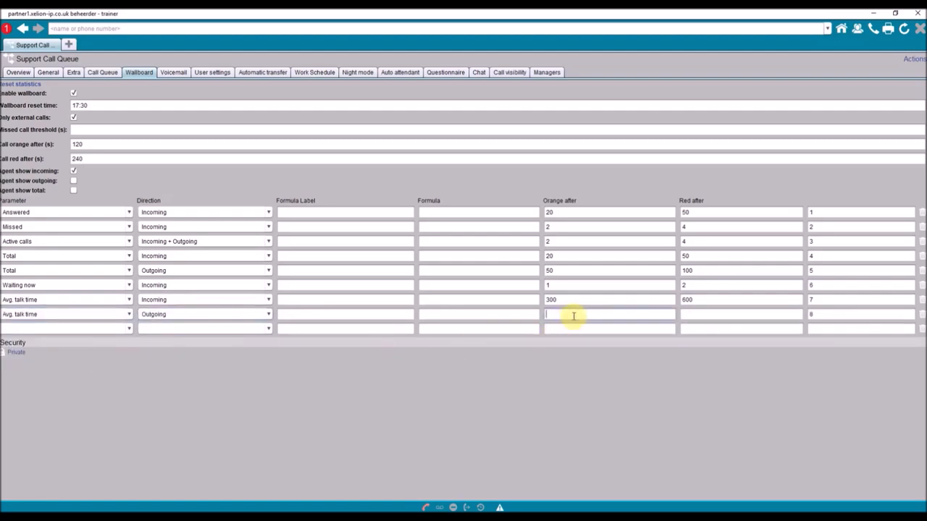
type("900")
left_click(690, 315)
type("1200")
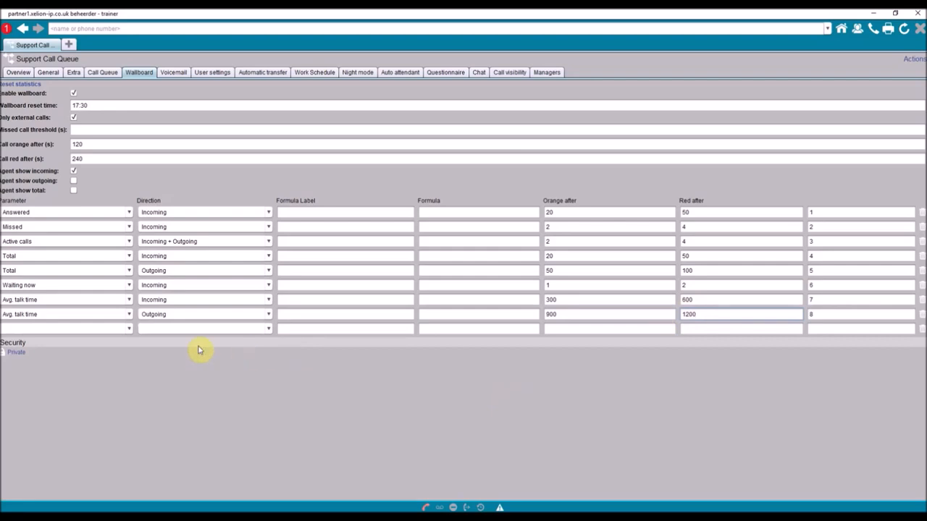
Step: Add an Average wait time wallboard parameter for incoming calls that turns orange after 10 and red after 20
left_click(128, 329)
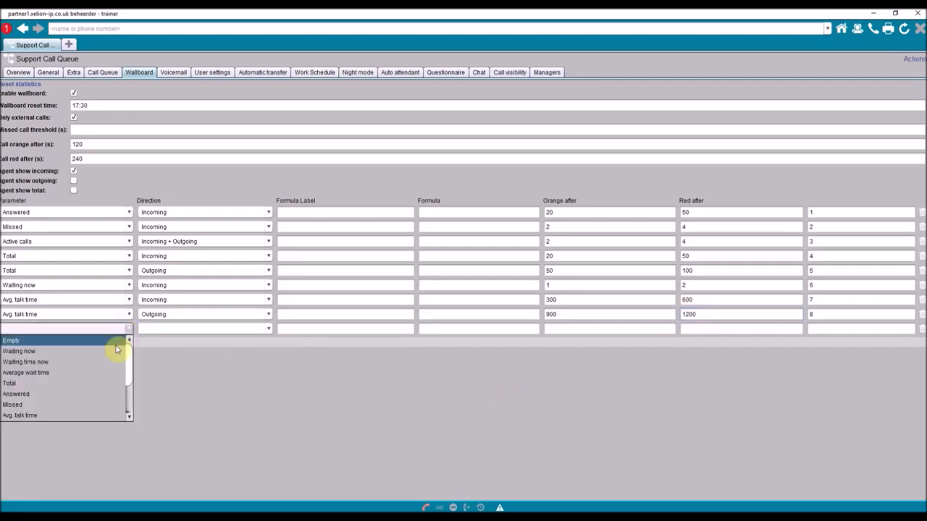
left_click(91, 374)
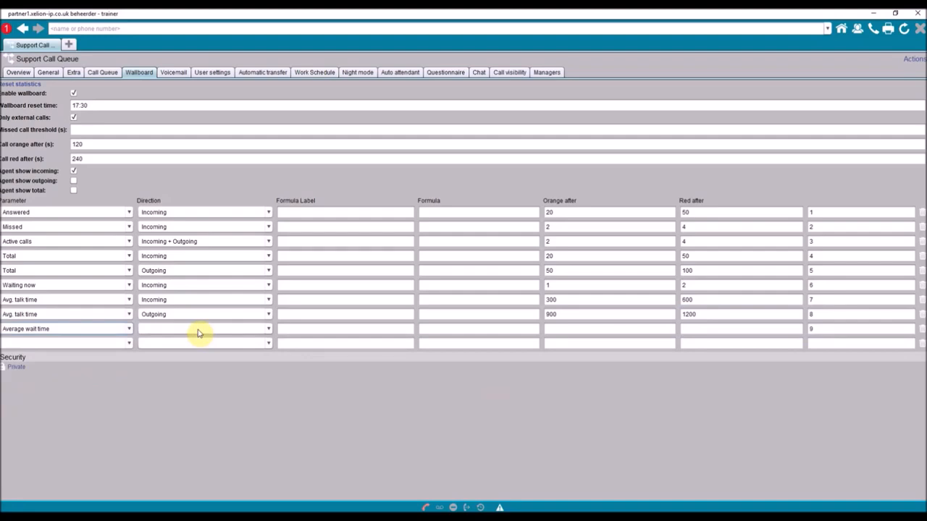
left_click(197, 331)
left_click(196, 341)
left_click(129, 344)
left_click(576, 329)
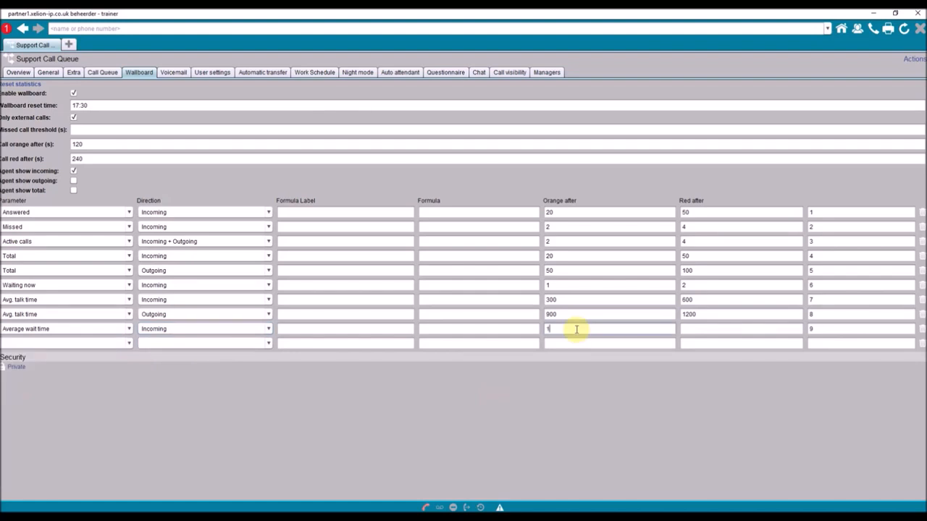
type("10")
left_click(702, 331)
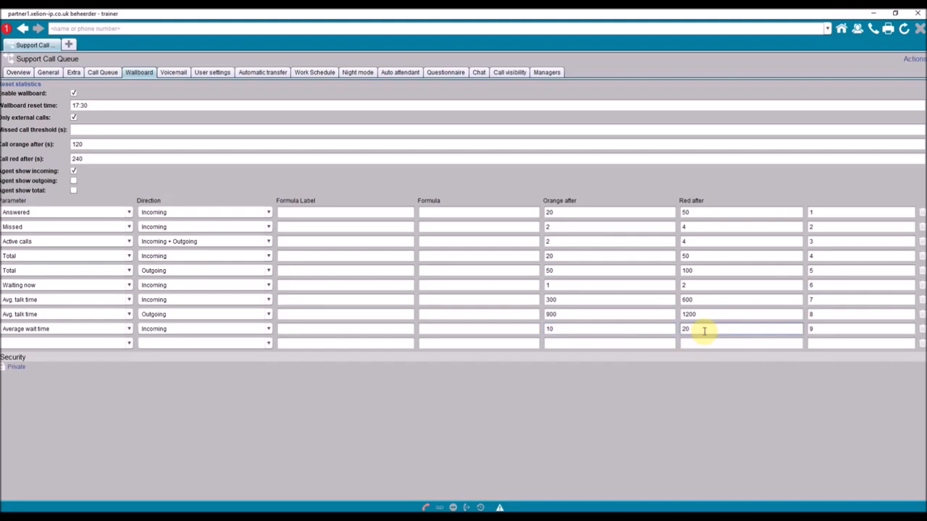